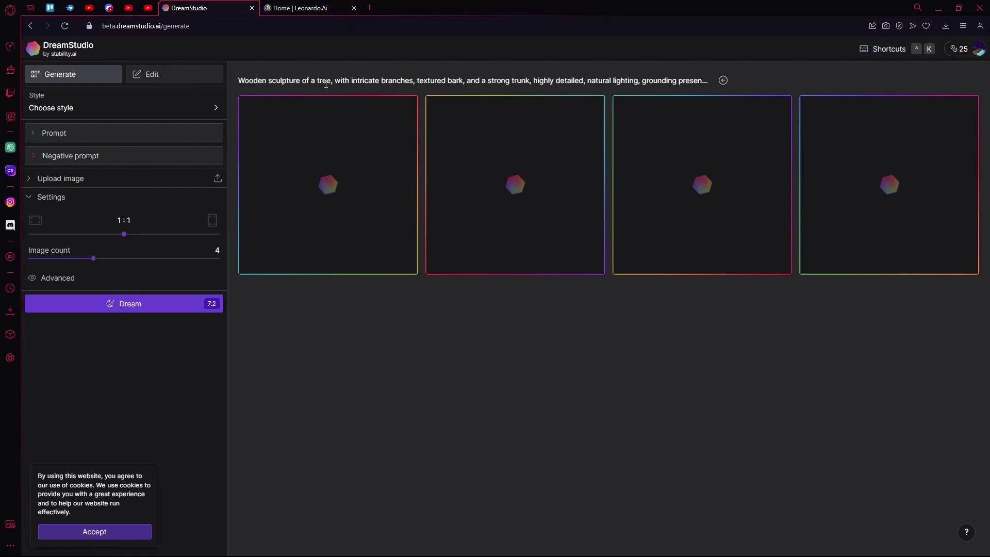
- Apply the Pixel art style in DreamStudio's image generation view
left_click(144, 74)
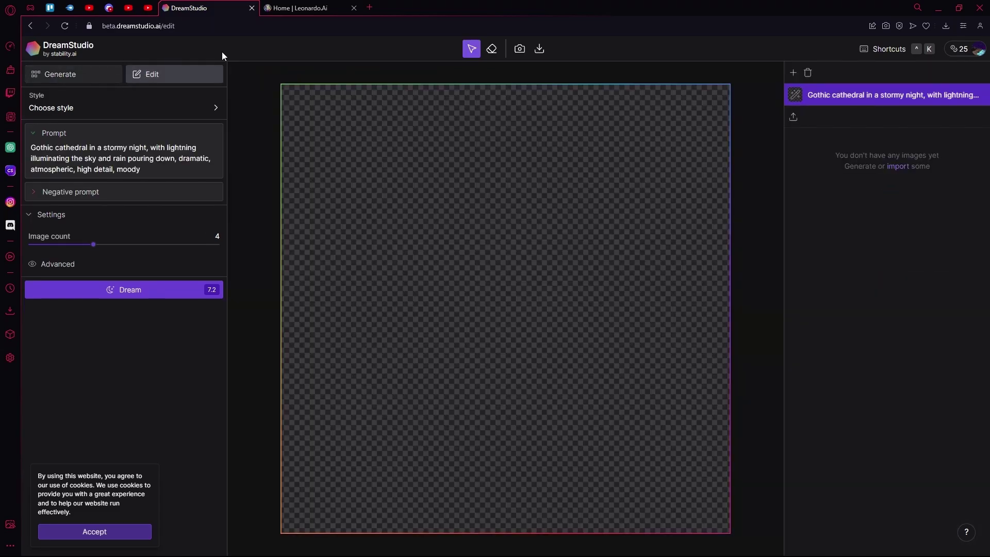
left_click(69, 80)
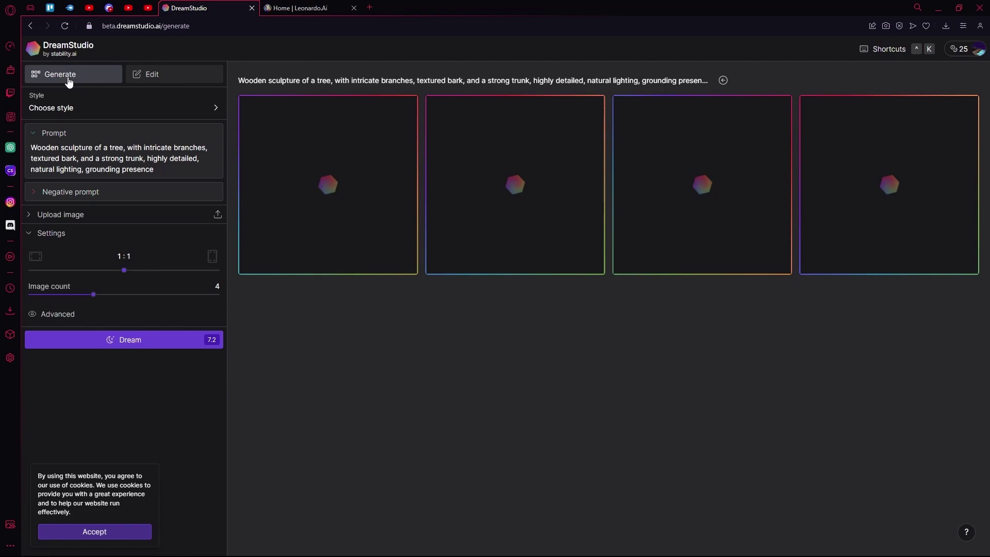
left_click(128, 112)
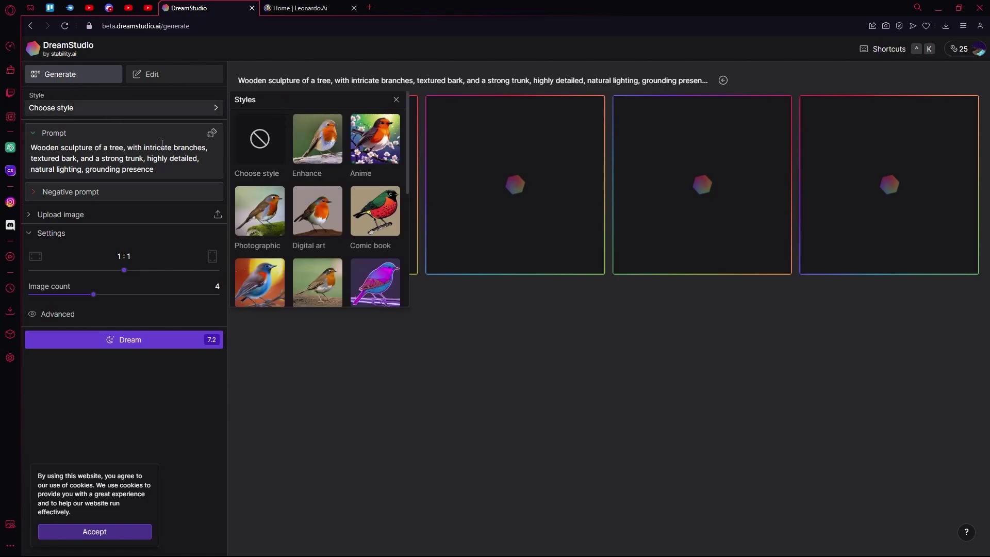
scroll(380, 159, "down", 1)
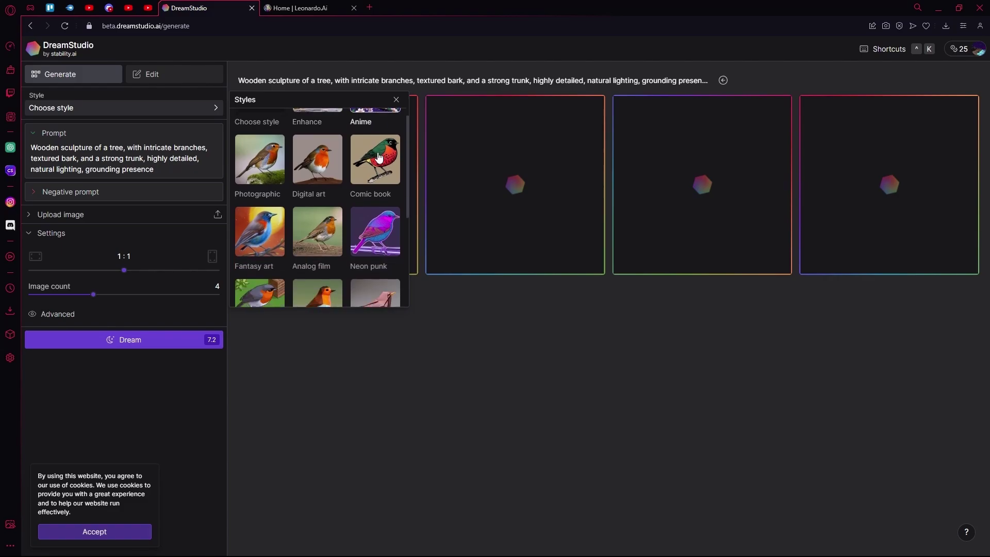
scroll(379, 158, "down", 1)
scroll(378, 157, "down", 1)
scroll(383, 171, "down", 2)
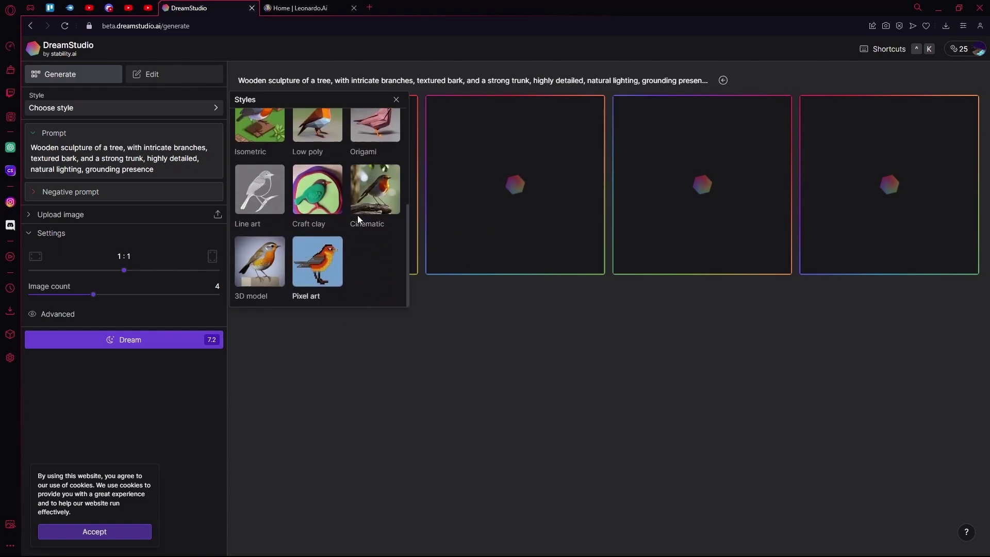
left_click(331, 255)
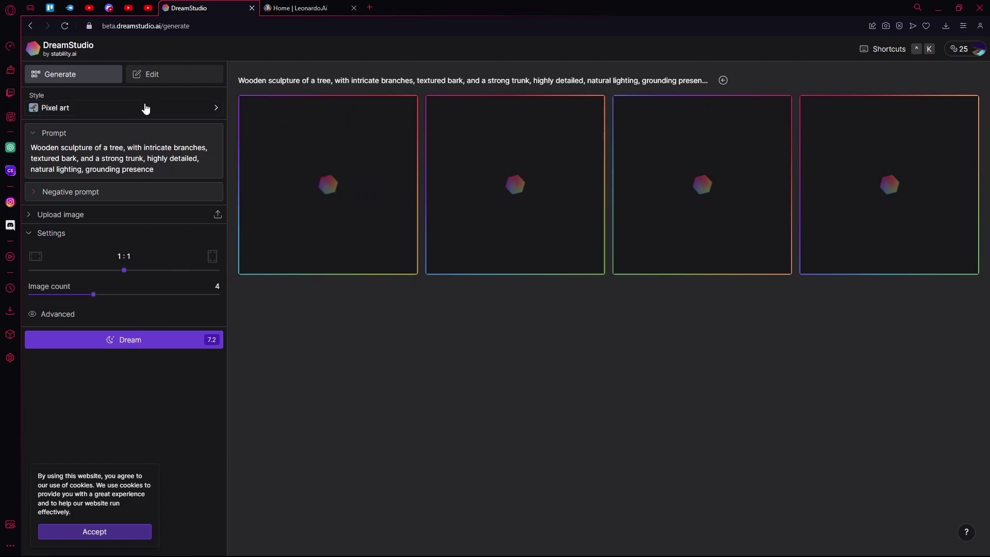
- Clear the tree sculpture prompt text, then go to the Leonardo.Ai tab
right_click(166, 169)
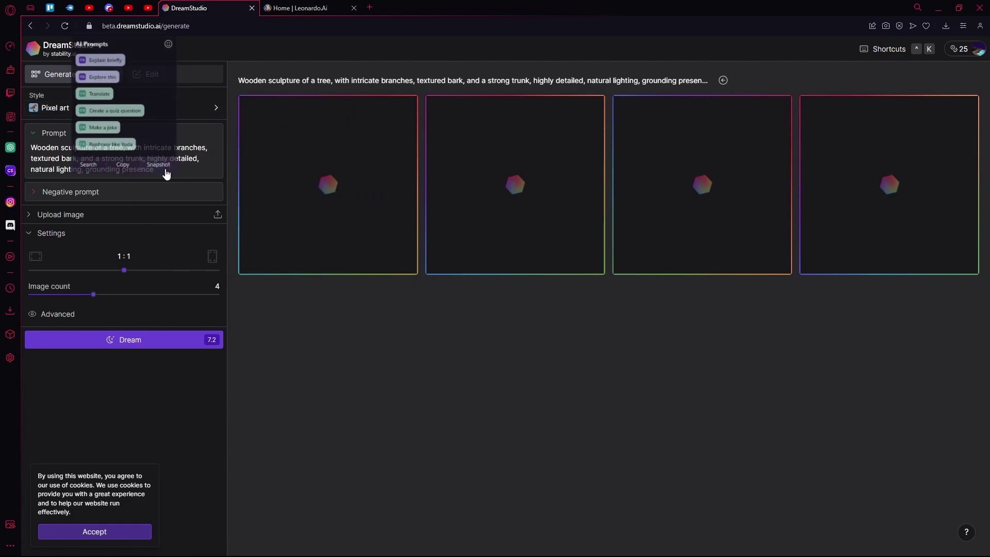
key("ctrl+a")
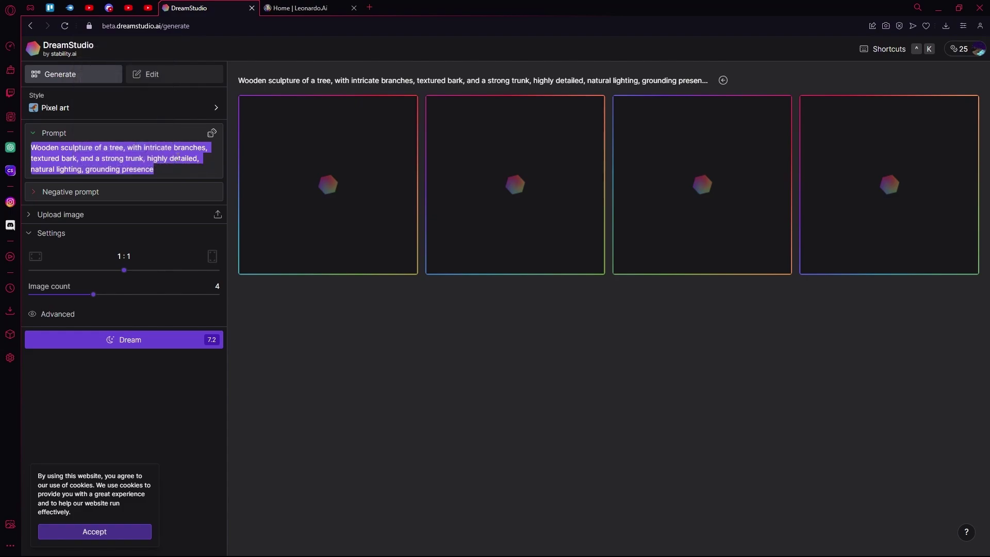
key("BackSpace")
left_click(286, 8)
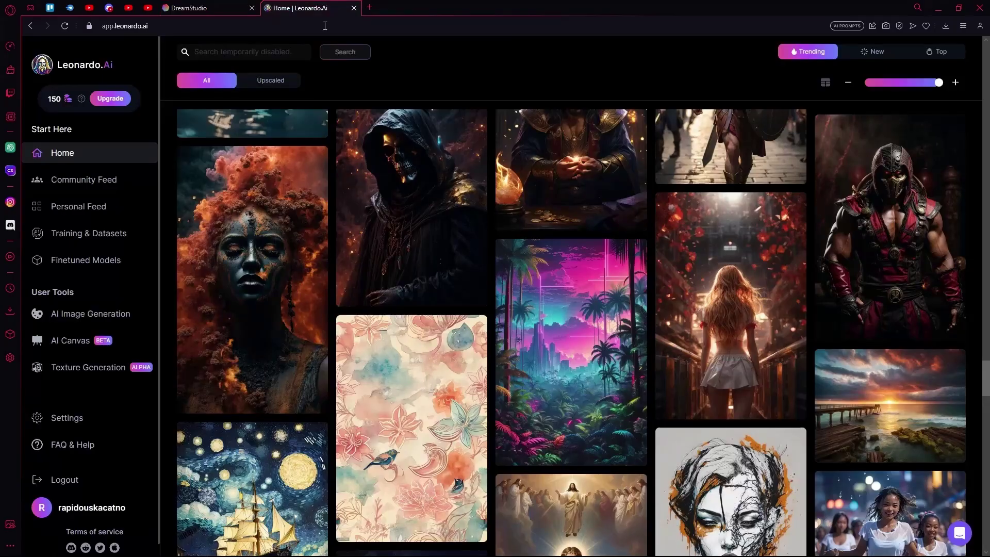
- Open AI Image Generation, dismiss the intro and Alchemy popups, and open Prompt Generation
left_click(93, 313)
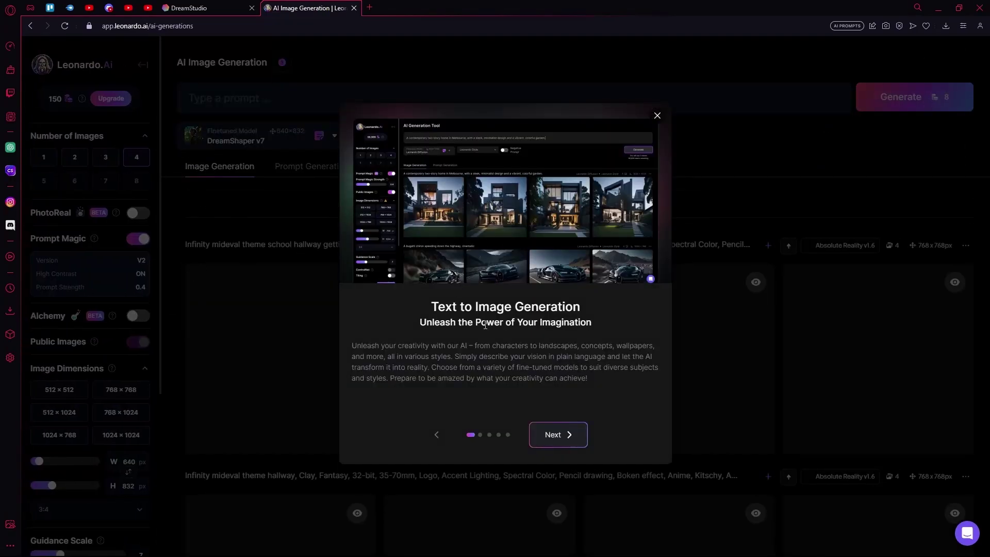
left_click(657, 117)
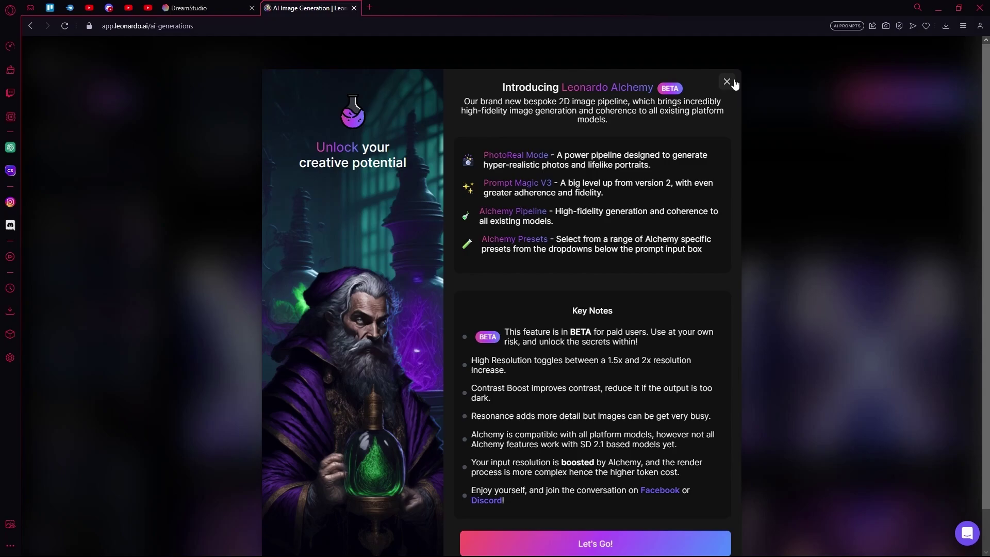
left_click(727, 82)
left_click(311, 165)
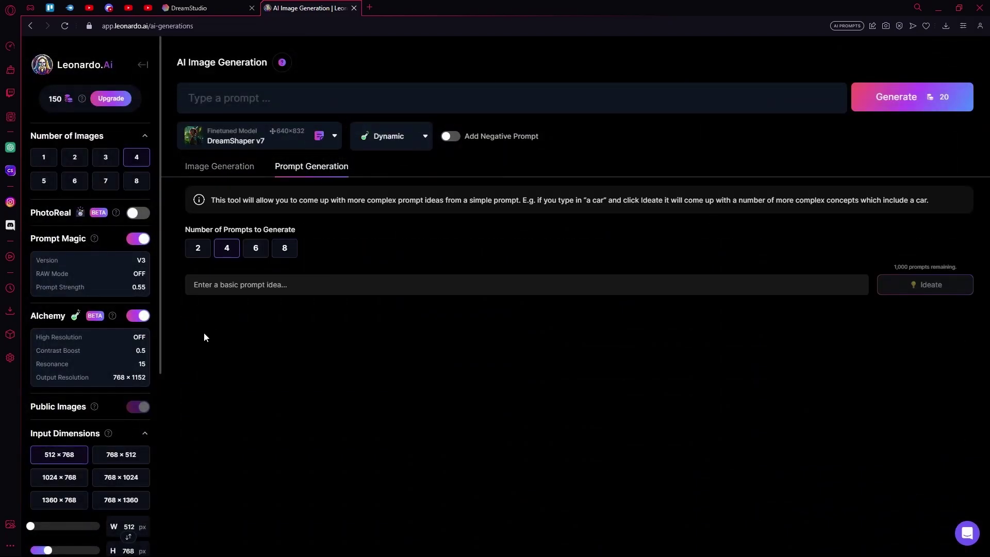
scroll(139, 379, "down", 3)
- Upload a Downloads image as image prompt and ideate on 'abstract sky image, cloudy'
left_click(93, 440)
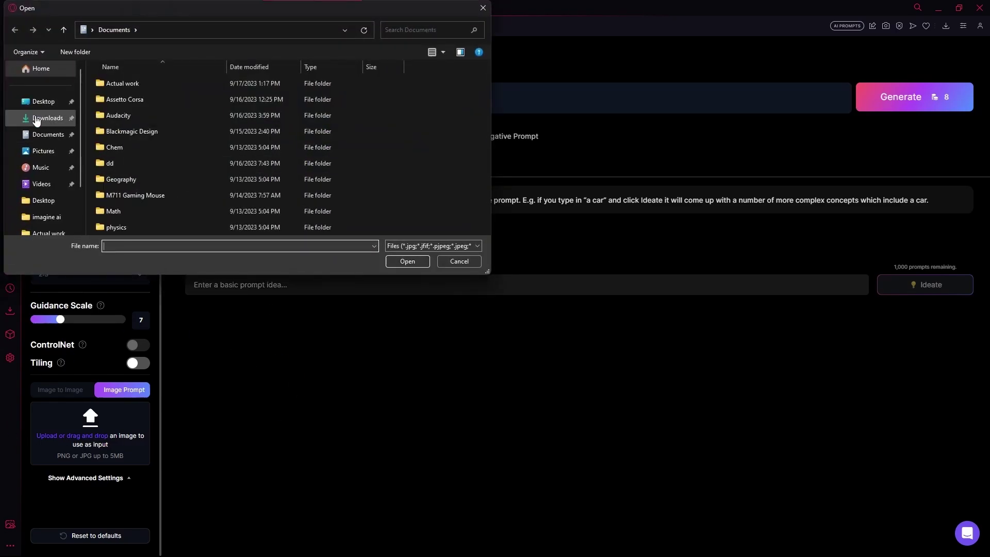
left_click(40, 118)
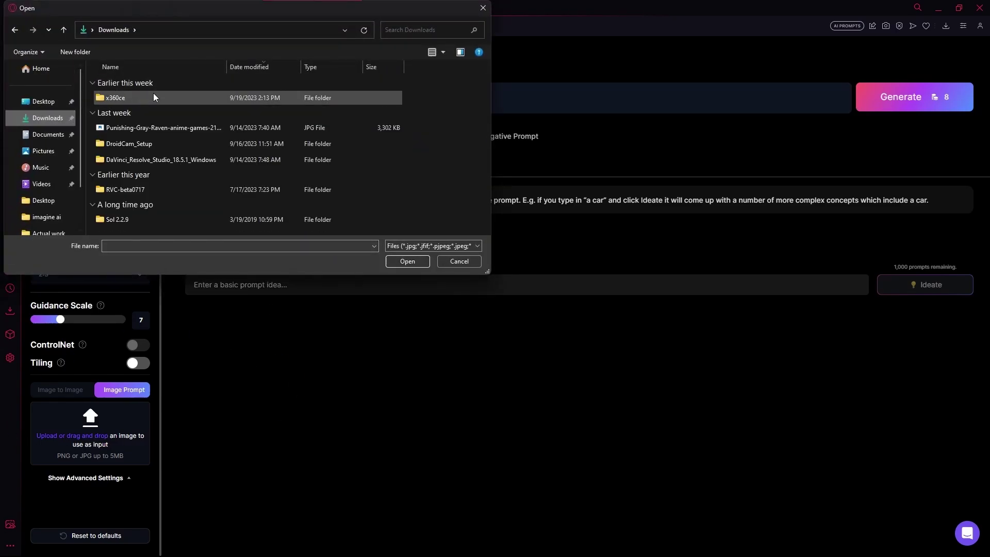
left_click(481, 9)
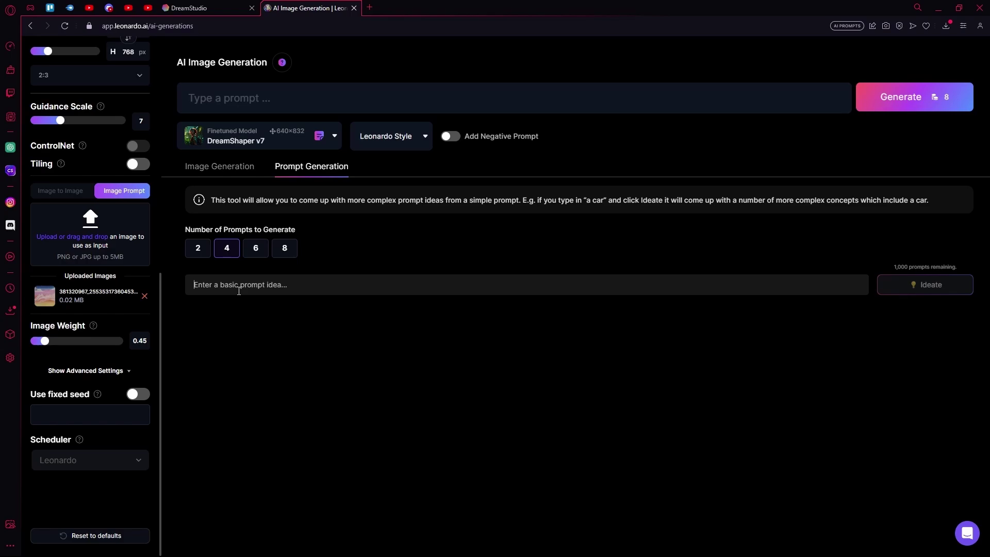
type("a b")
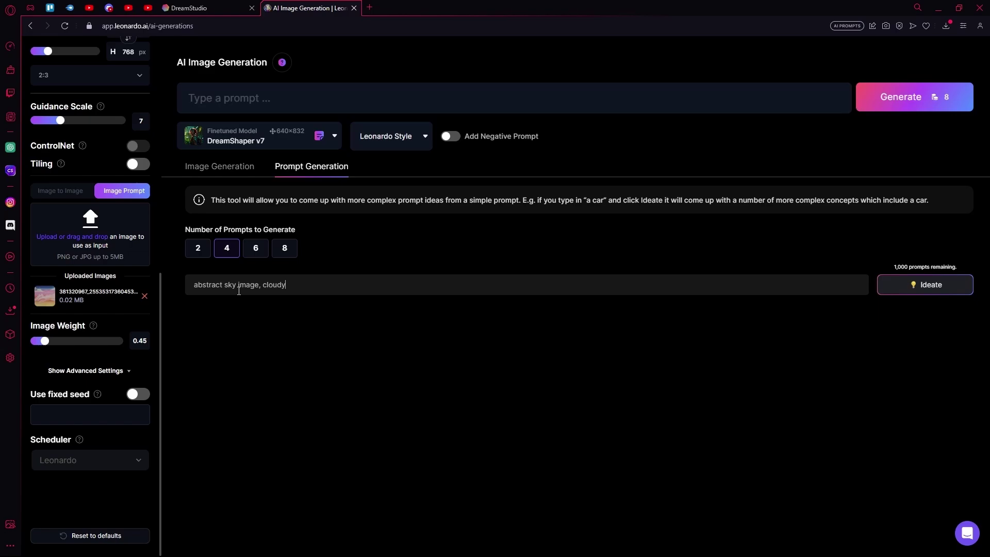
key("Return")
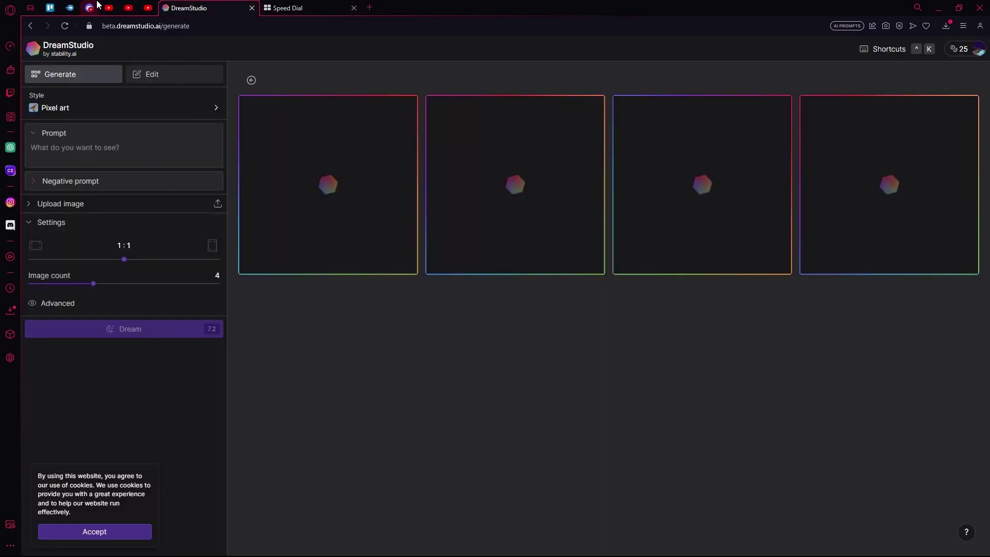
- Search Google for 'clip interrogator' in the blank Opera tab
left_click(332, 7)
type("cl")
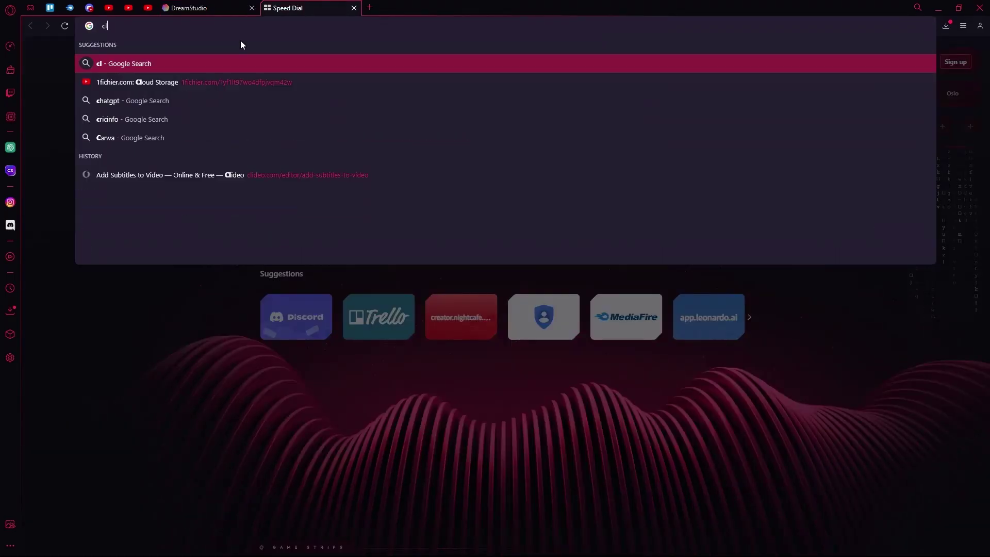
type("ip ")
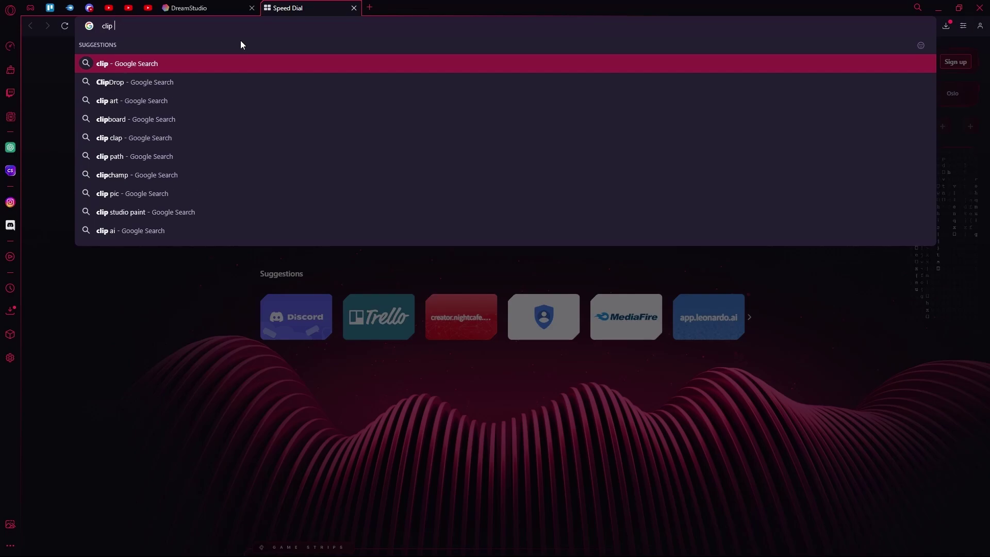
type("inter")
type("ro")
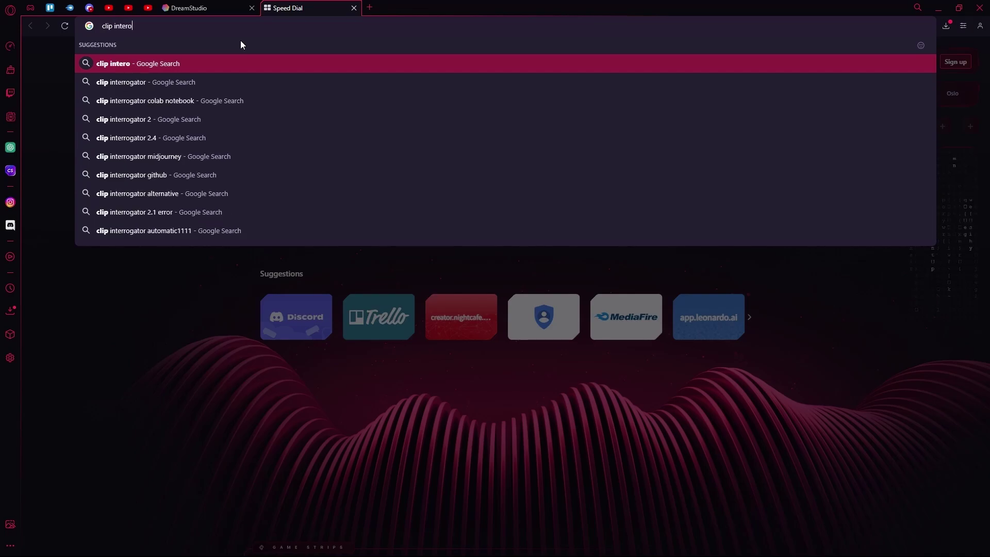
key("BackSpace")
type("rog")
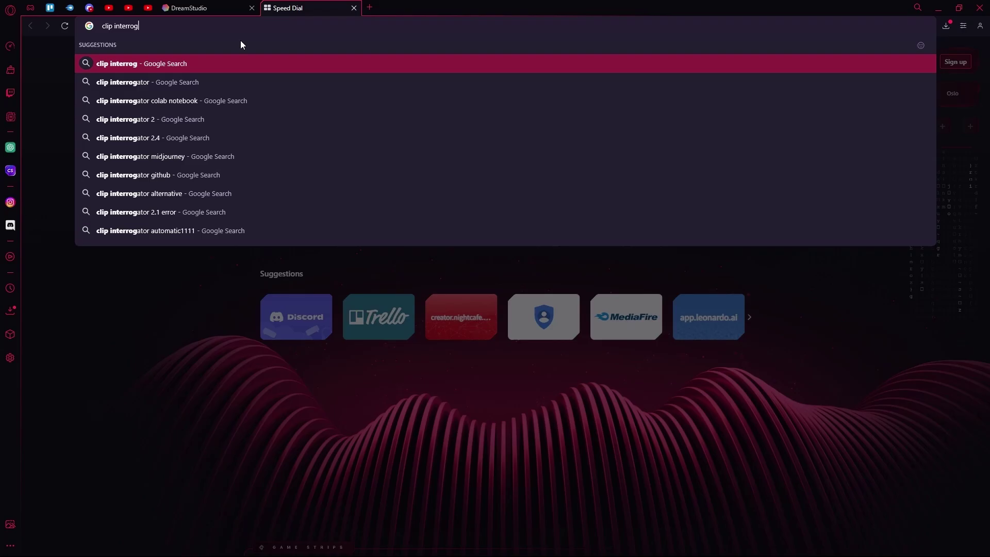
type("ator")
key("Return")
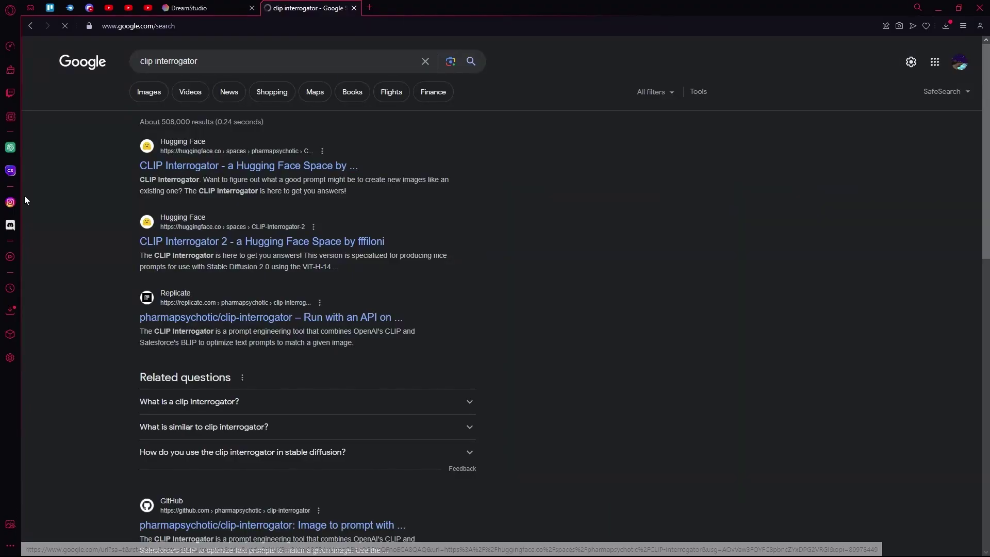
- Submit the downloaded sunset image to the Hugging Face CLIP Interrogator space
left_click(175, 168)
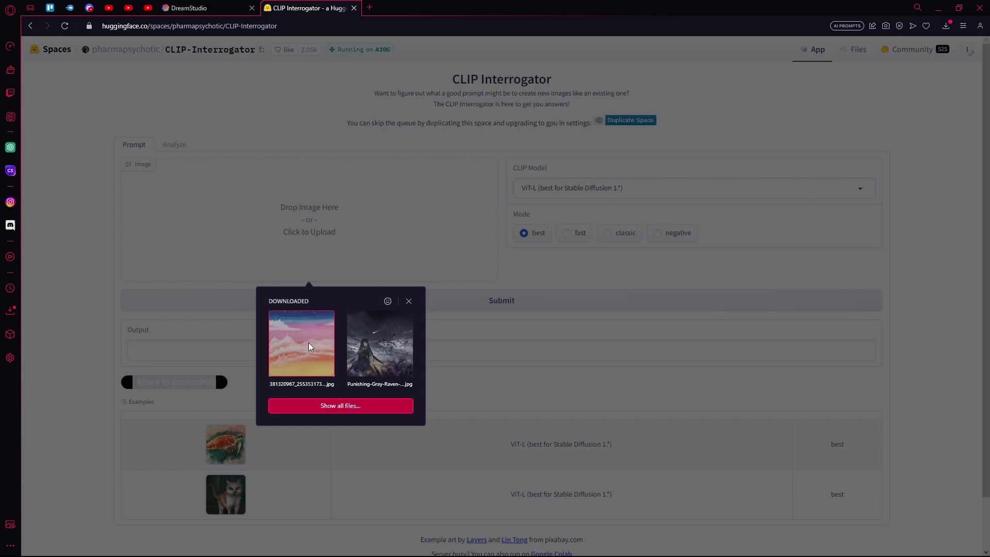
left_click_drag(308, 343, 310, 217)
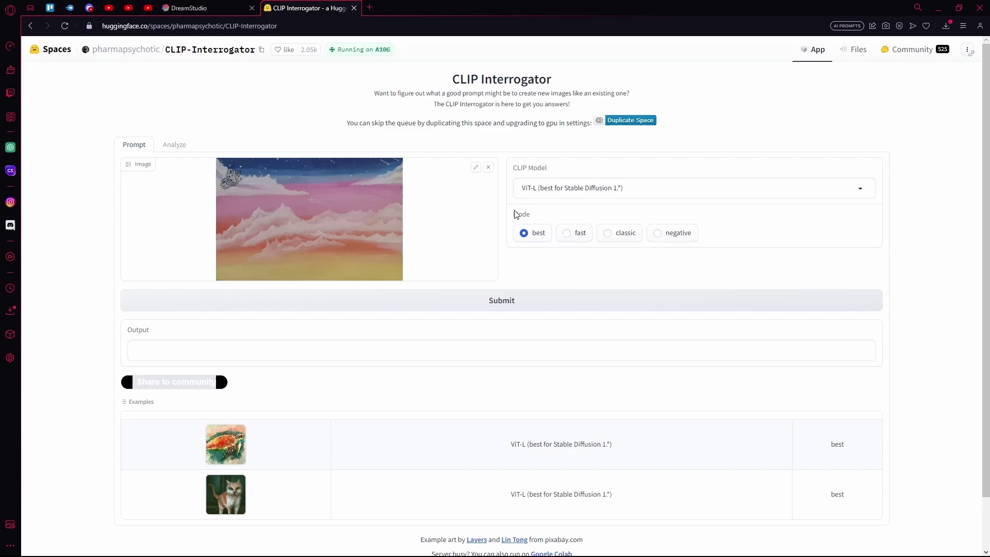
left_click(387, 303)
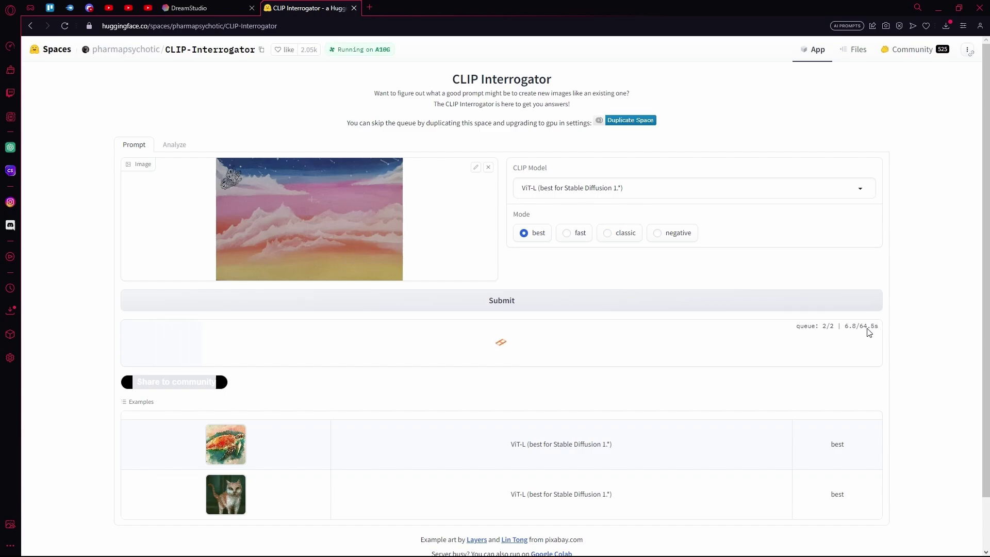
scroll(866, 312, "down", 1)
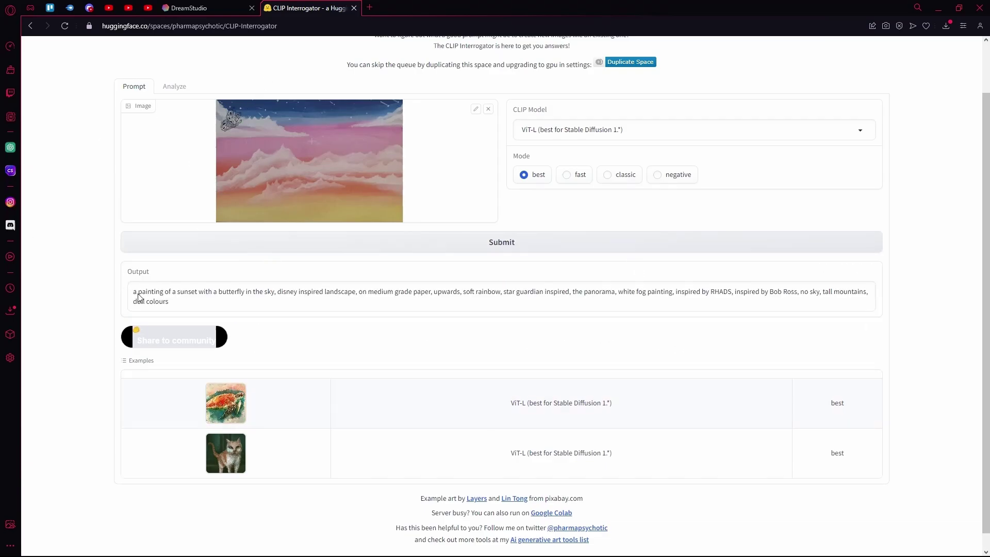
- Select and copy the generated descriptive prompt
left_click_drag(133, 294, 160, 303)
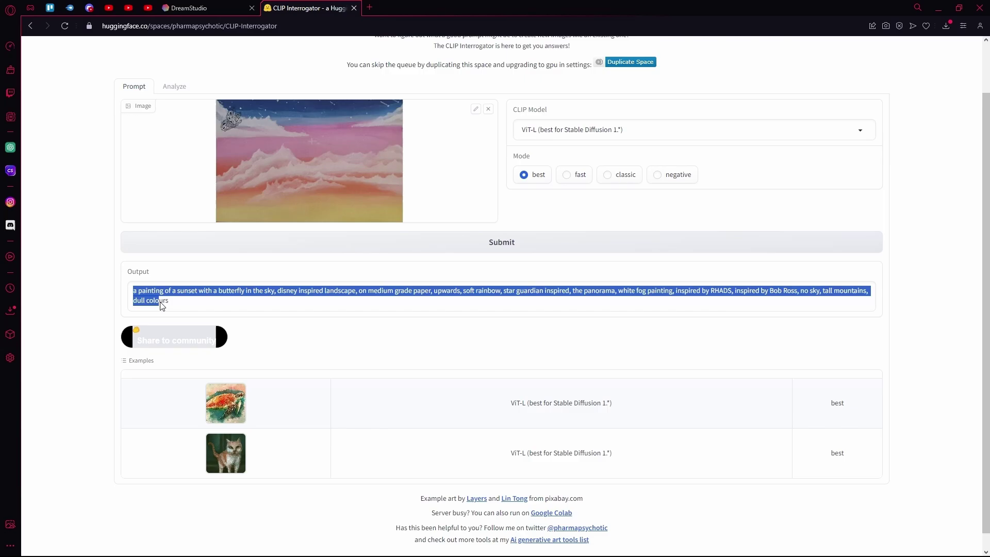
right_click(173, 316)
left_click(190, 327)
- Paste the sunset-butterfly prompt into DreamStudio, with 16:9 aspect ratio and 10 images
left_click(209, 10)
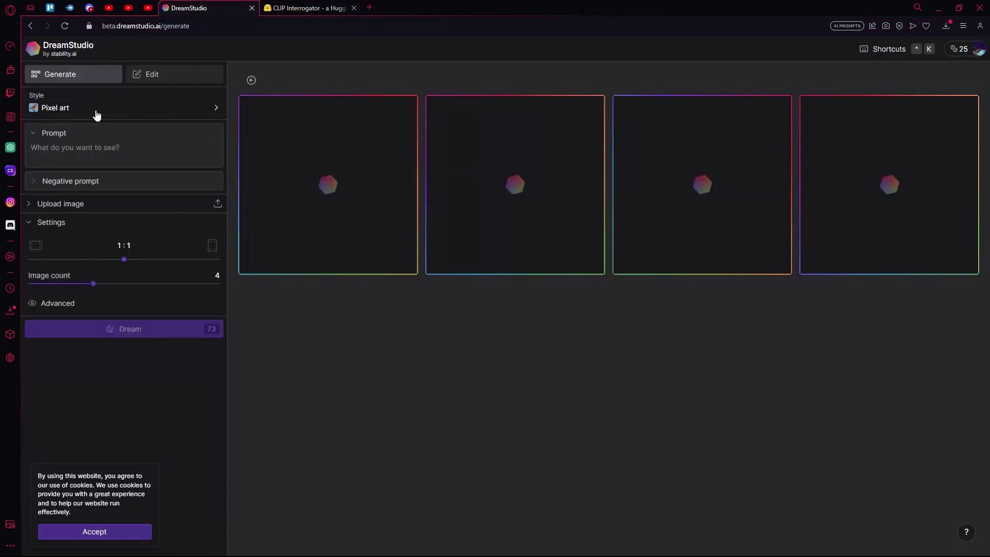
key("ctrl+v")
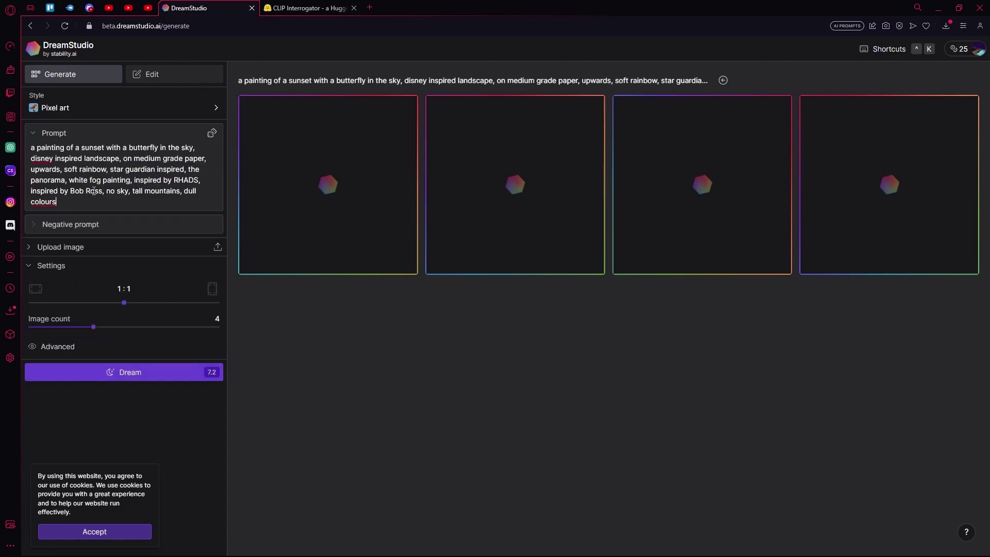
left_click(34, 227)
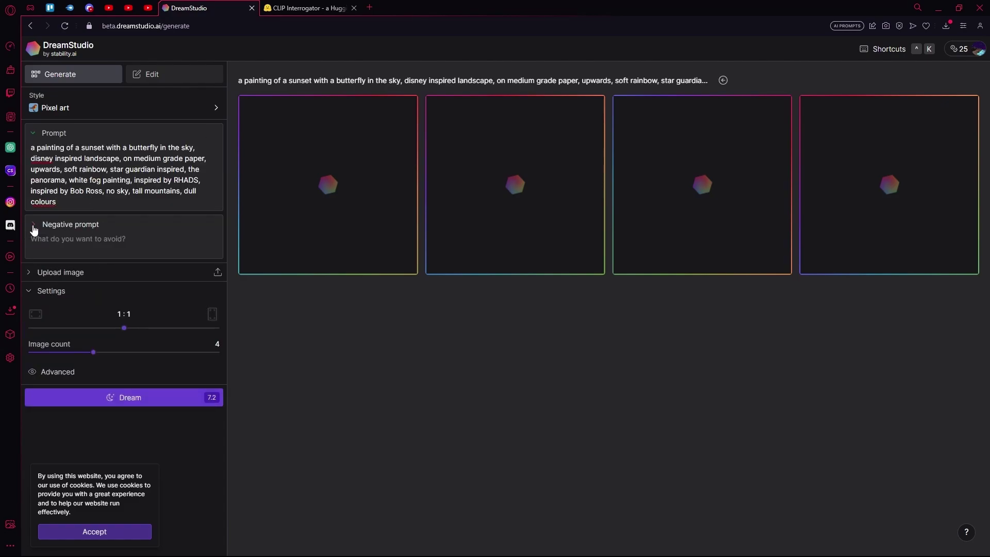
left_click(34, 226)
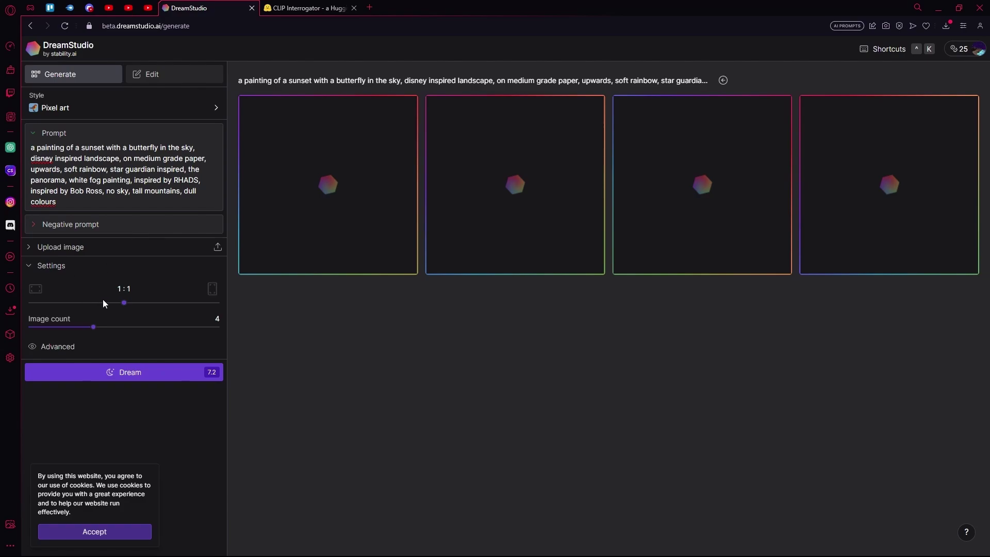
mouse_move(122, 301)
left_mouse_down()
mouse_move(209, 307)
mouse_move(1, 308)
mouse_move(269, 312)
mouse_move(128, 310)
mouse_move(171, 298)
mouse_move(49, 305)
left_mouse_up()
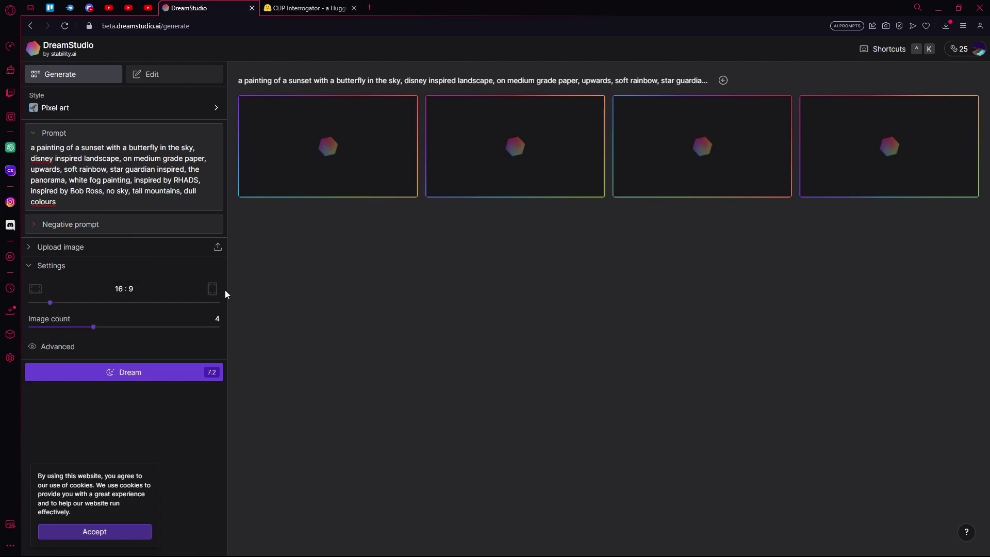
mouse_move(95, 330)
left_mouse_down()
mouse_move(233, 337)
mouse_move(31, 326)
mouse_move(217, 344)
mouse_move(214, 321)
mouse_move(165, 348)
mouse_move(317, 336)
mouse_move(31, 324)
mouse_move(697, 335)
left_mouse_up()
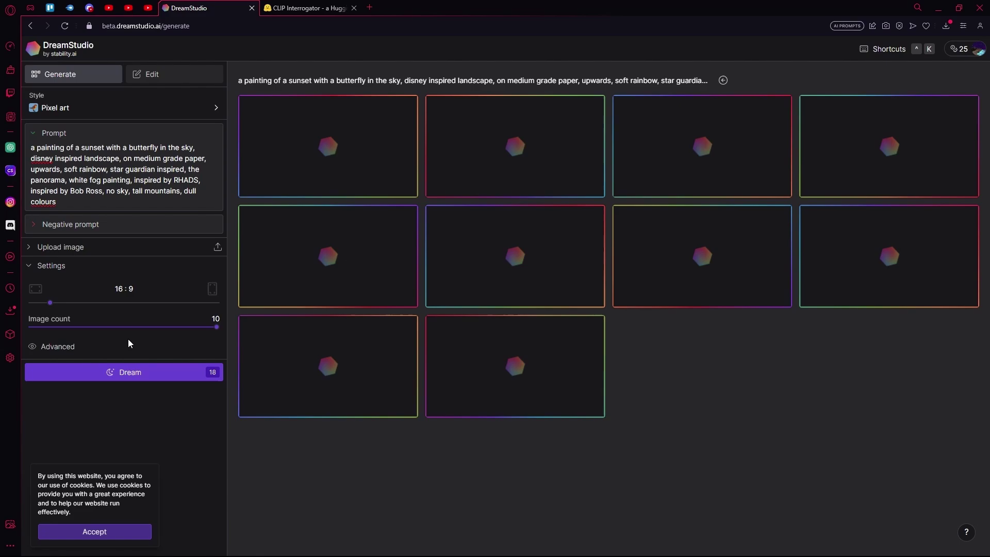
- Accept the cookie notice and select Stable Diffusion v2.1 under Advanced settings
left_click(44, 350)
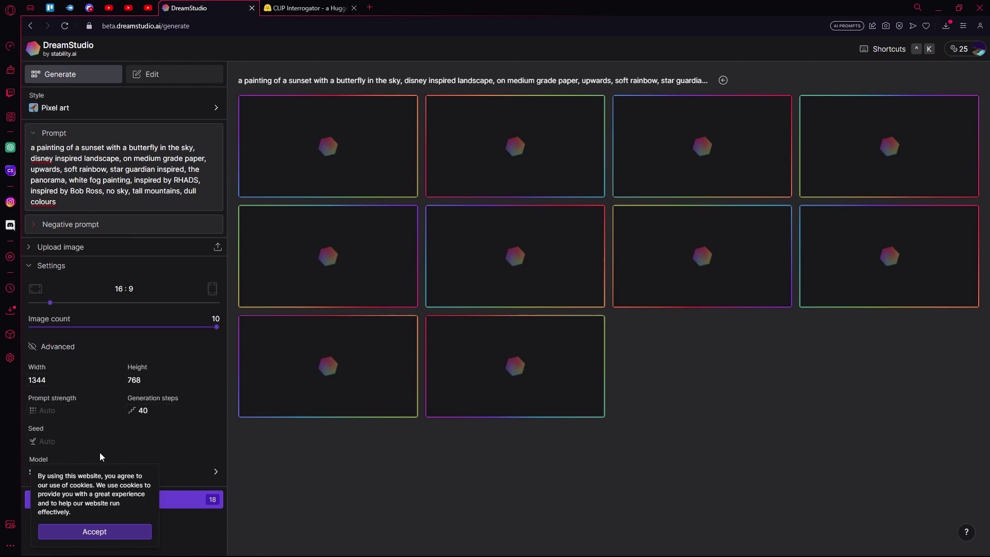
left_click(128, 533)
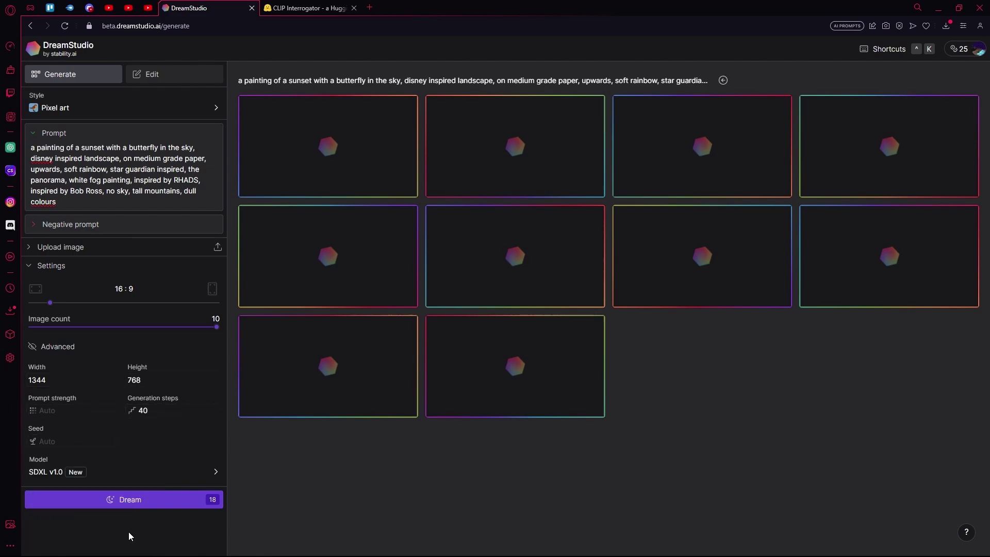
left_click(116, 474)
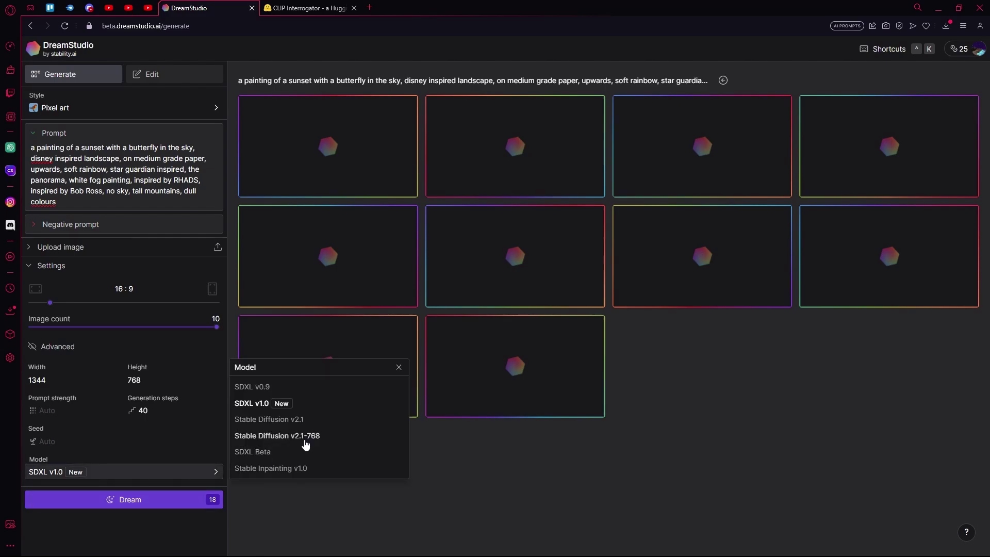
left_click(283, 421)
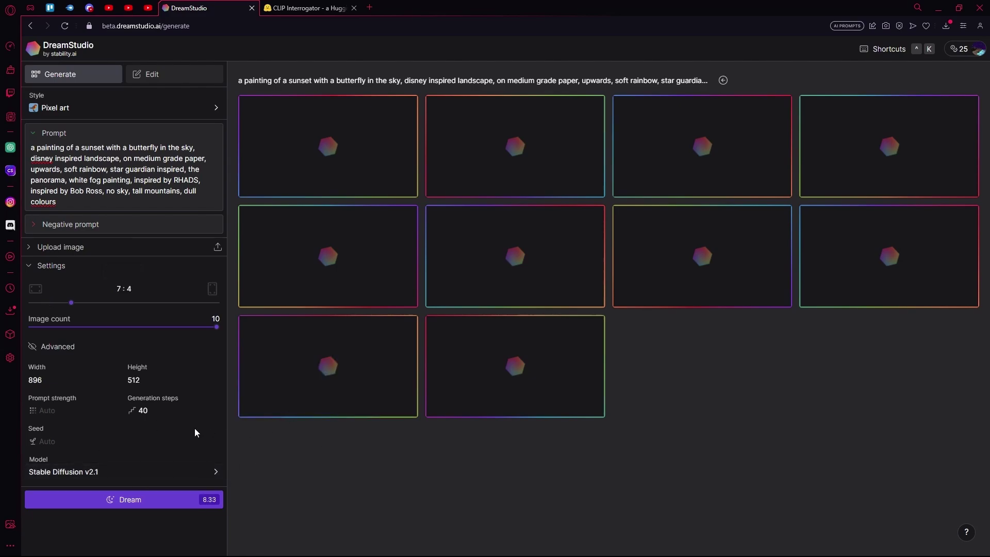
left_click(42, 266)
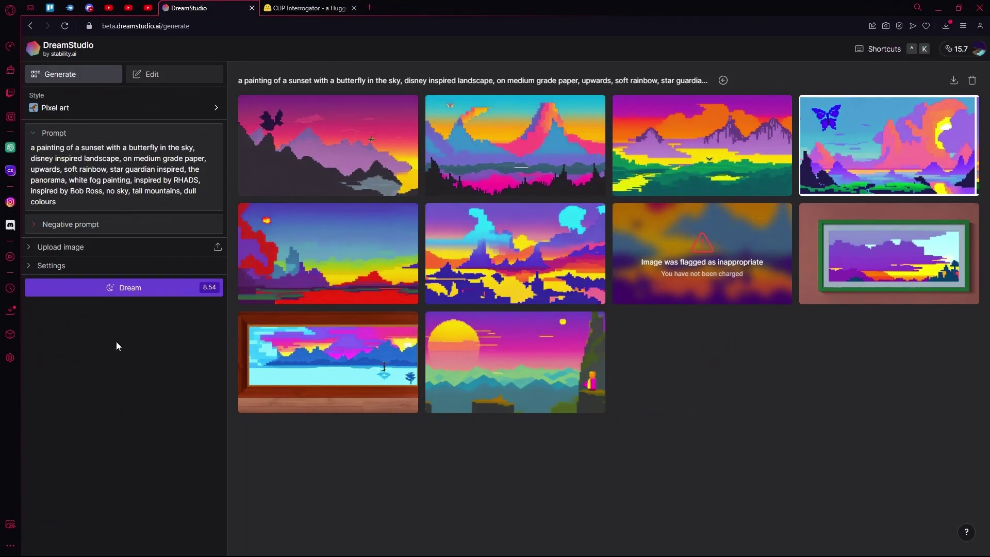
mouse_move(328, 146)
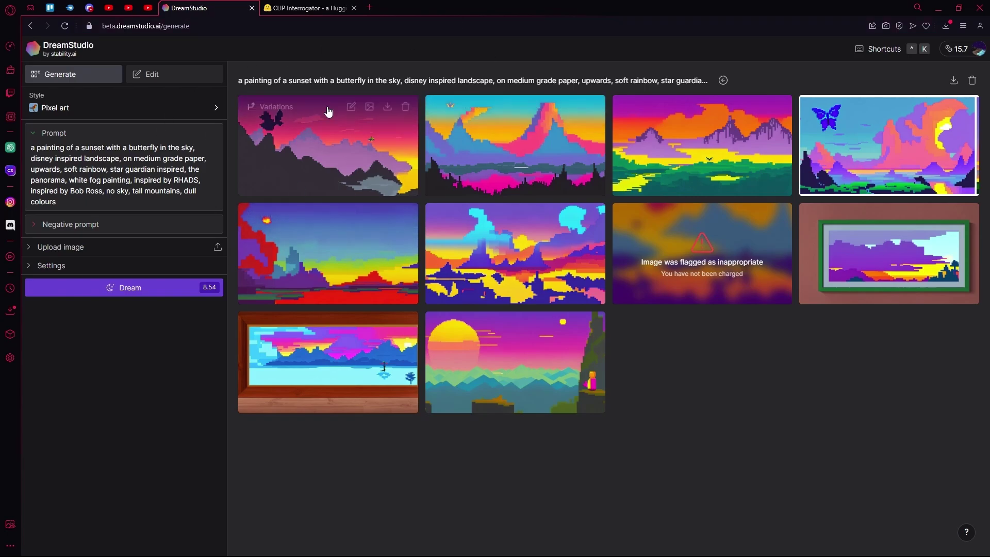
- Glance at the CLIP Interrogator tab, then return to the ten pixel-art sunsets
left_click(308, 8)
left_click(208, 8)
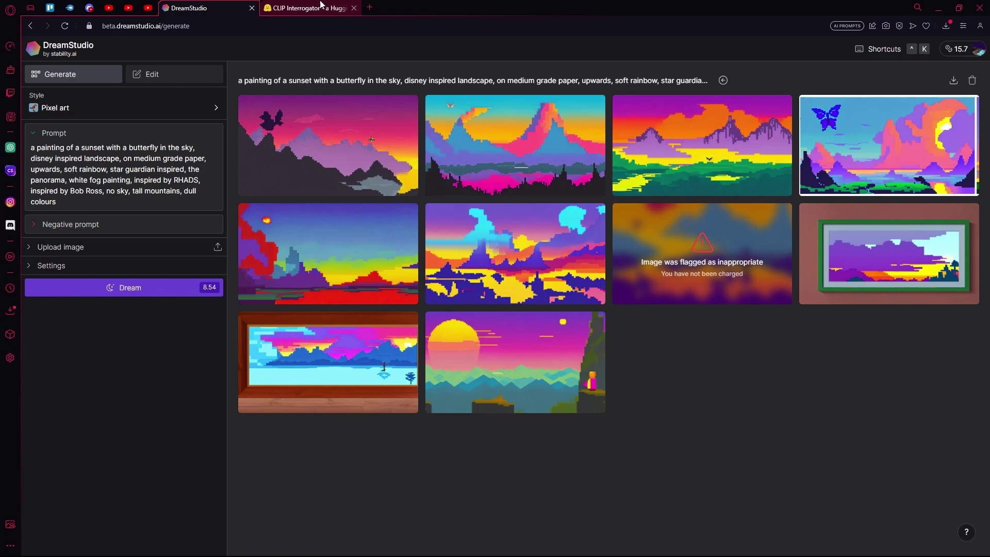
left_click(294, 7)
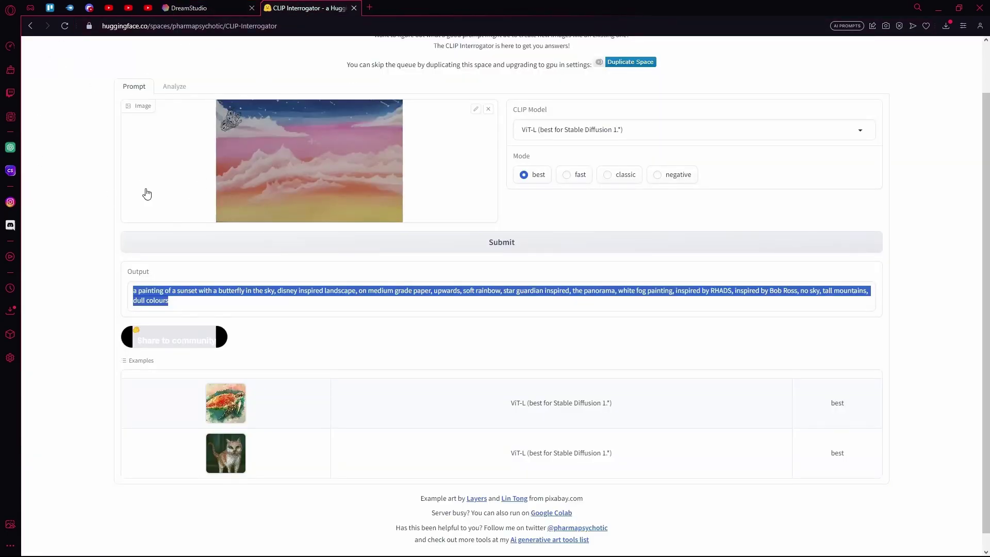
left_click(186, 7)
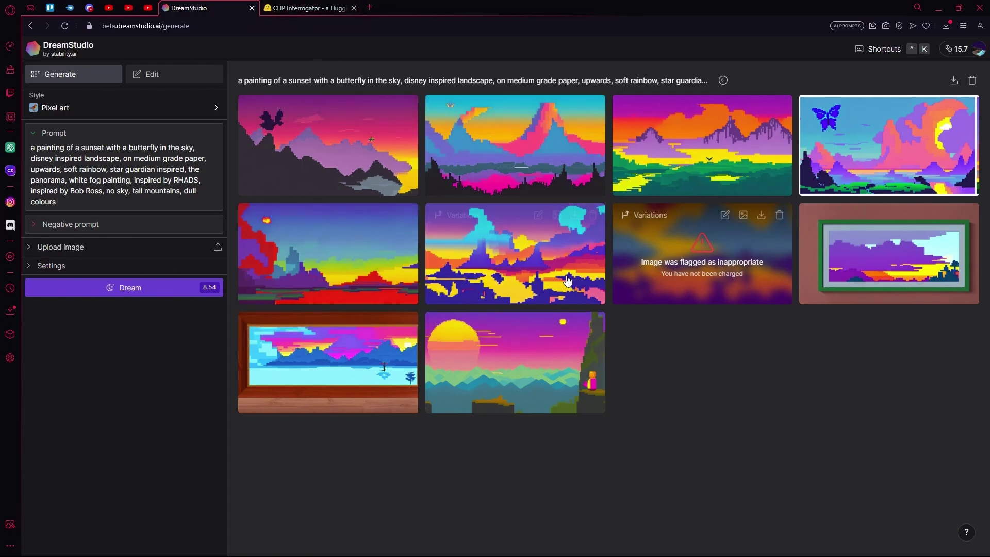
mouse_move(701, 254)
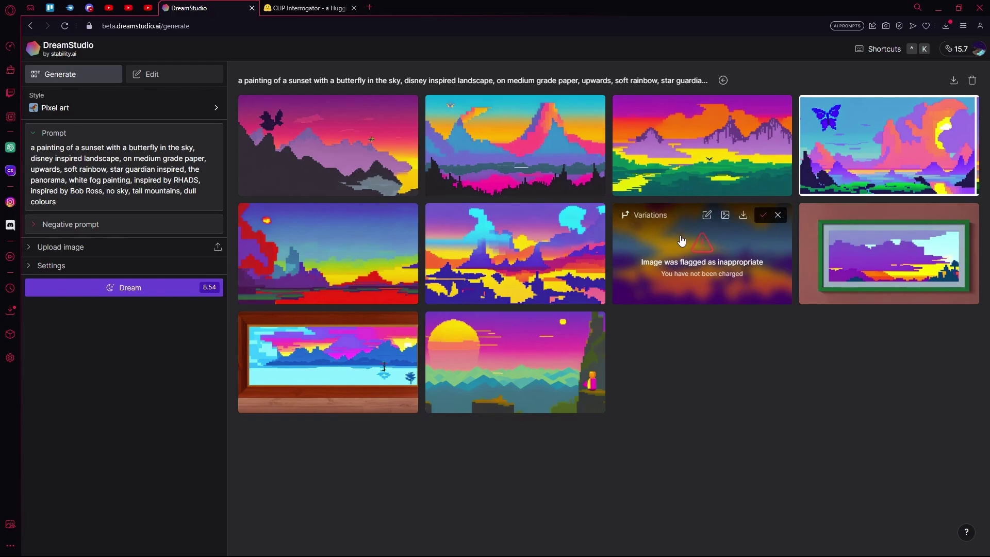
- Delete the flagged image and switch the style to Photographic
left_click(777, 217)
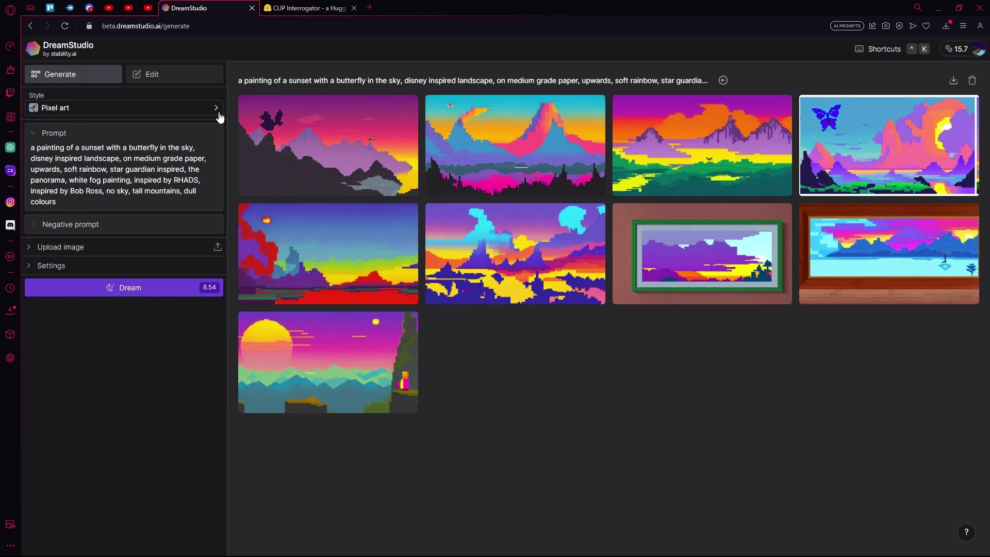
left_click(145, 114)
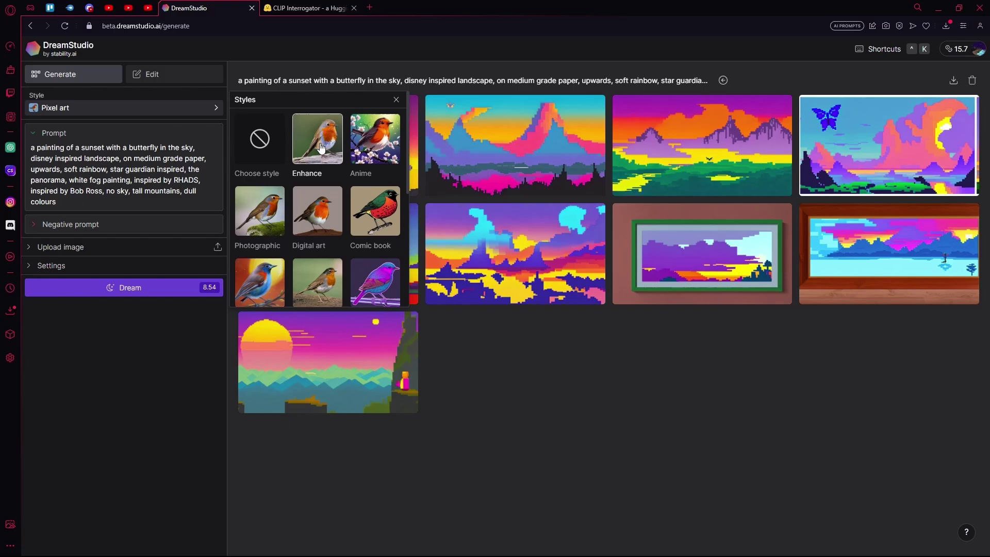
left_click(260, 211)
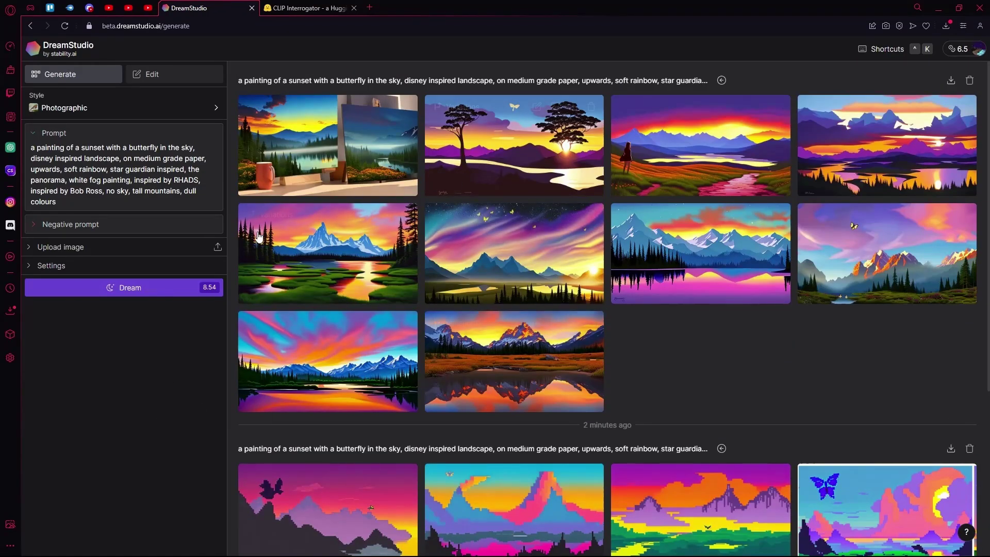
- Swap in the dark anime image, submit it, and copy the purple-flowers woman prompt
left_click(332, 7)
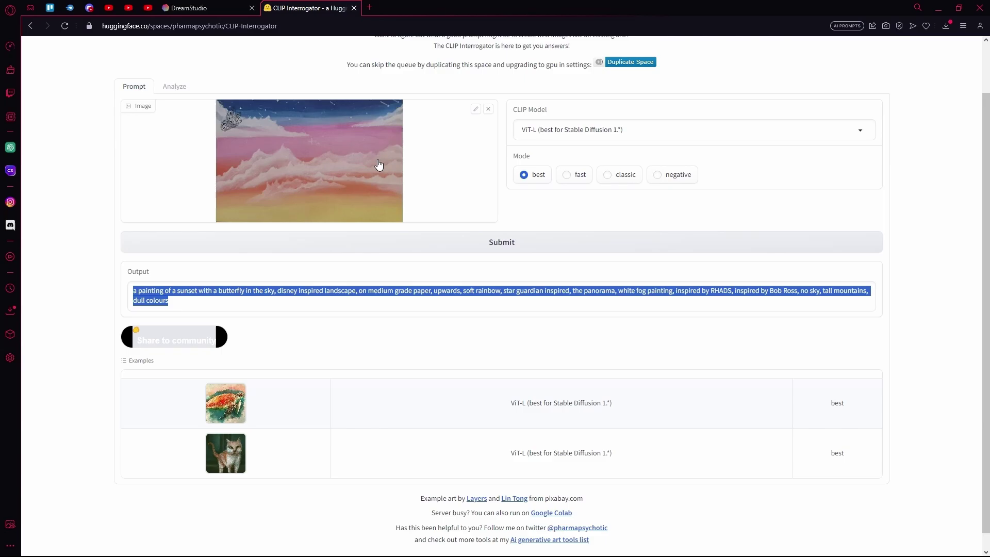
left_click(490, 109)
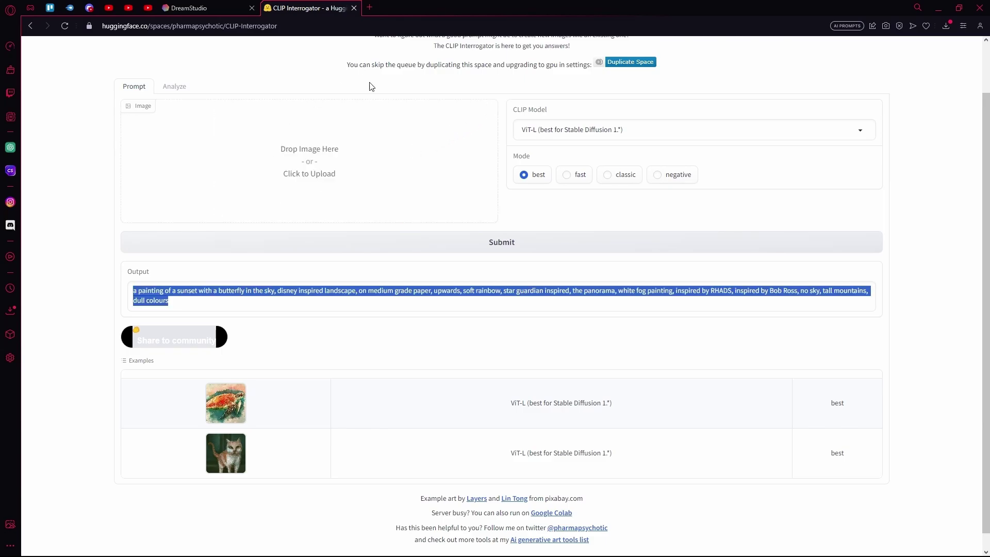
left_click(314, 149)
left_click(381, 267)
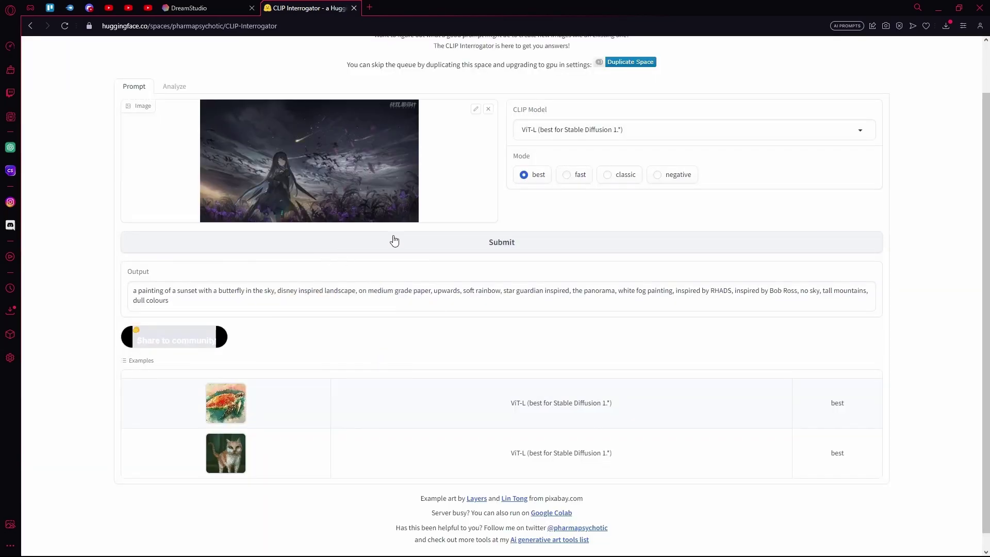
left_click(473, 241)
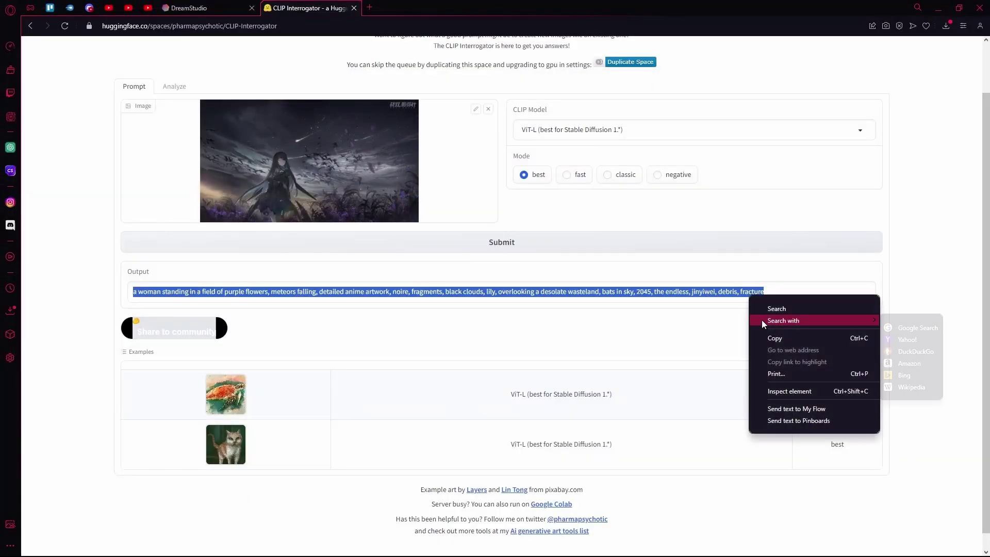
left_click(775, 341)
- Replace the DreamStudio prompt with the purple-flowers anime prompt and set the style to Anime
left_click(190, 7)
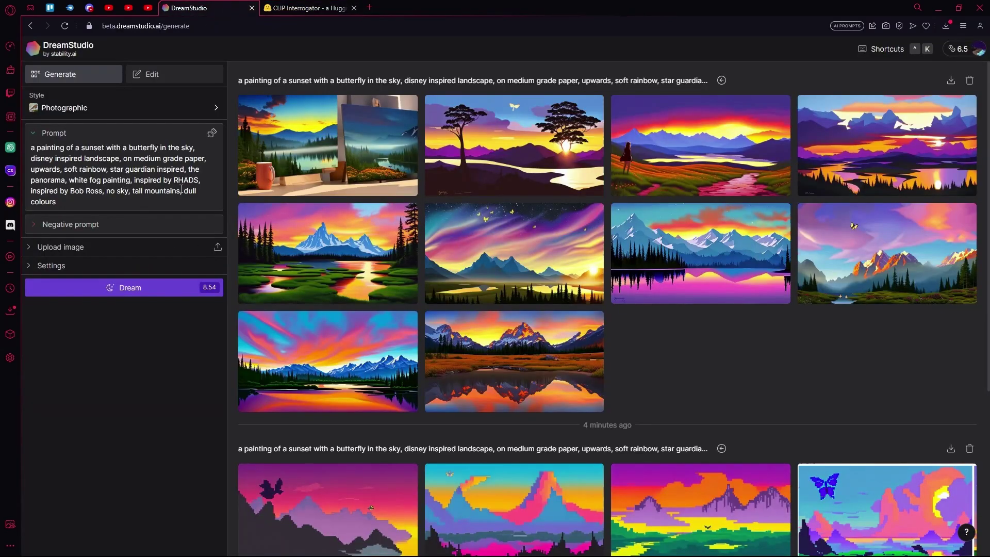
left_click_drag(58, 202, 3, 151)
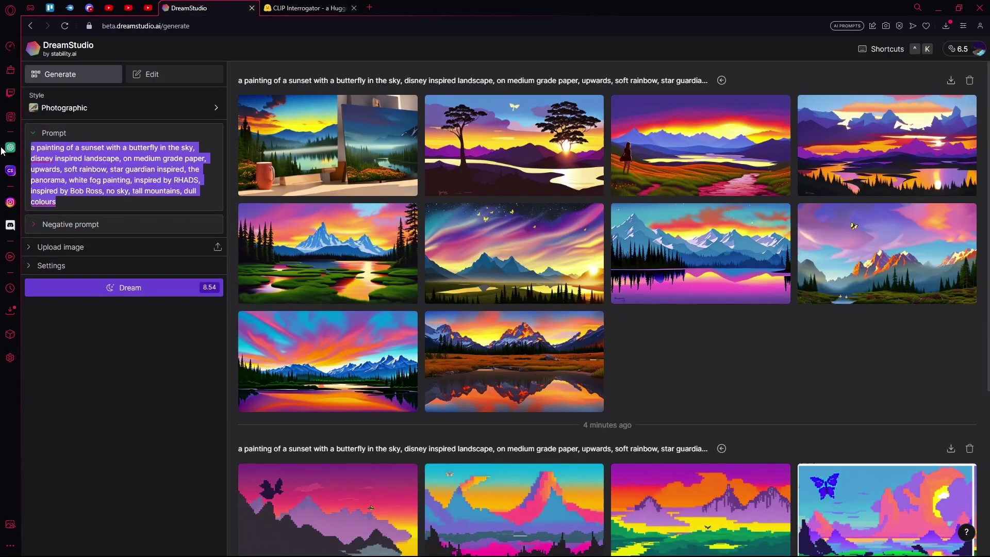
key("ctrl+v")
left_click(142, 112)
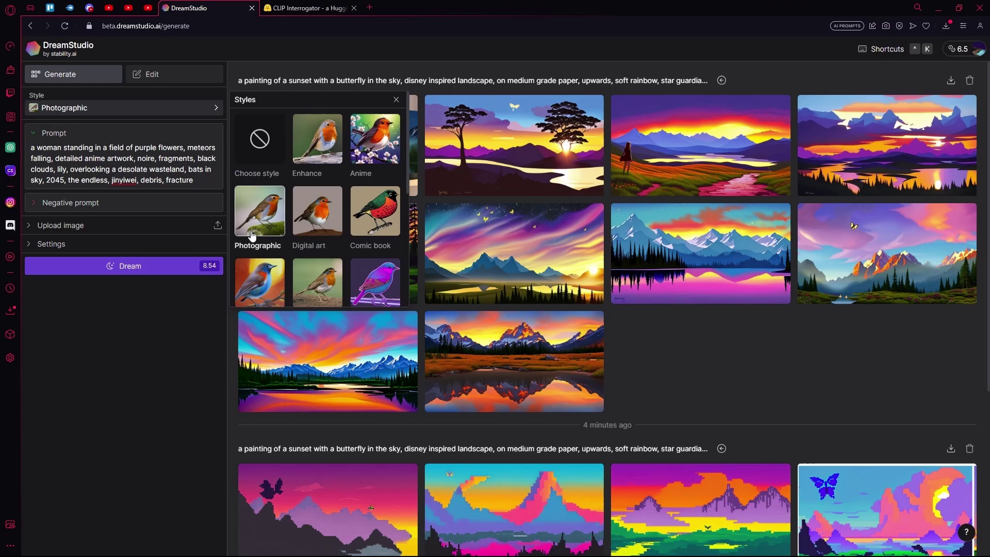
scroll(376, 133, "down", 1)
scroll(377, 129, "up", 1)
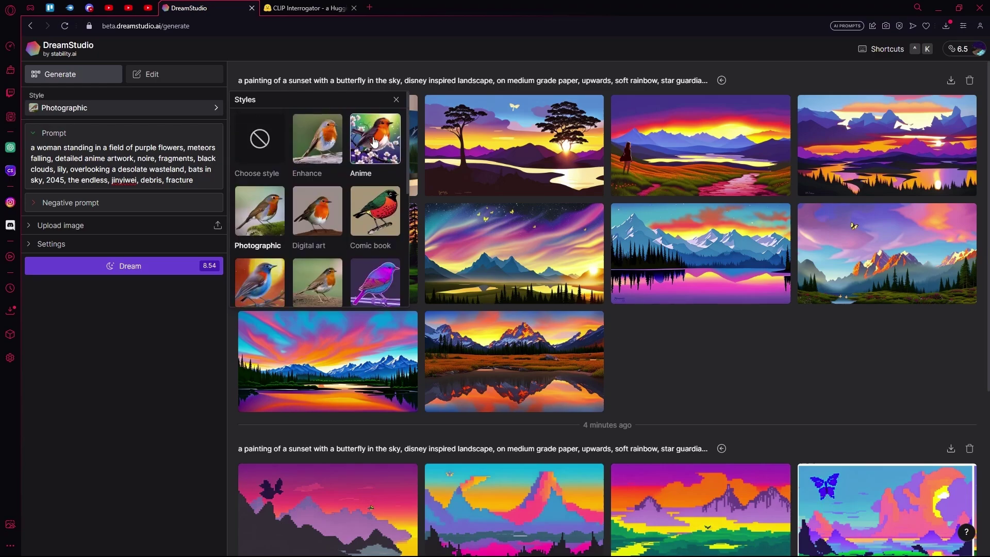
left_click(375, 139)
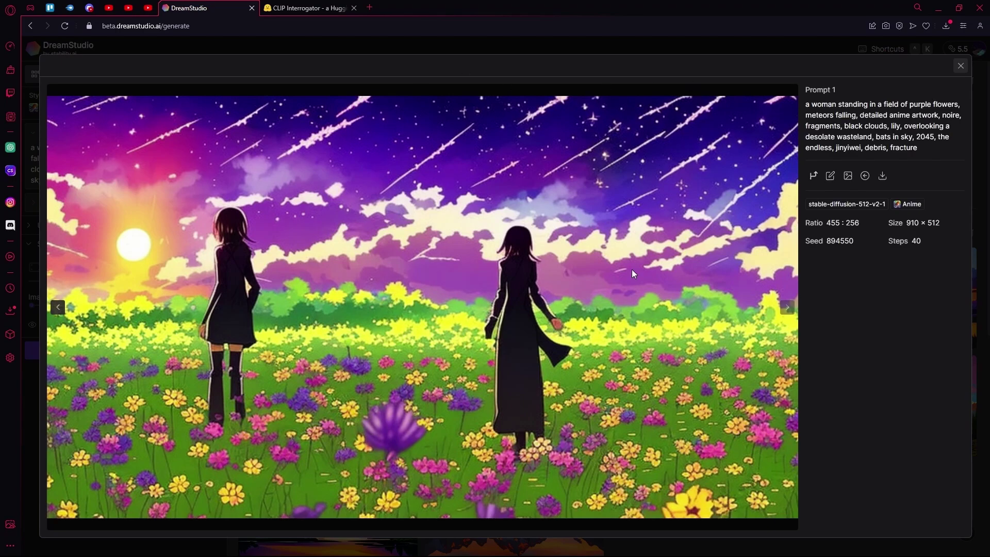
- Compare the source anime image with the generated two-figures flower-field result
left_click(322, 7)
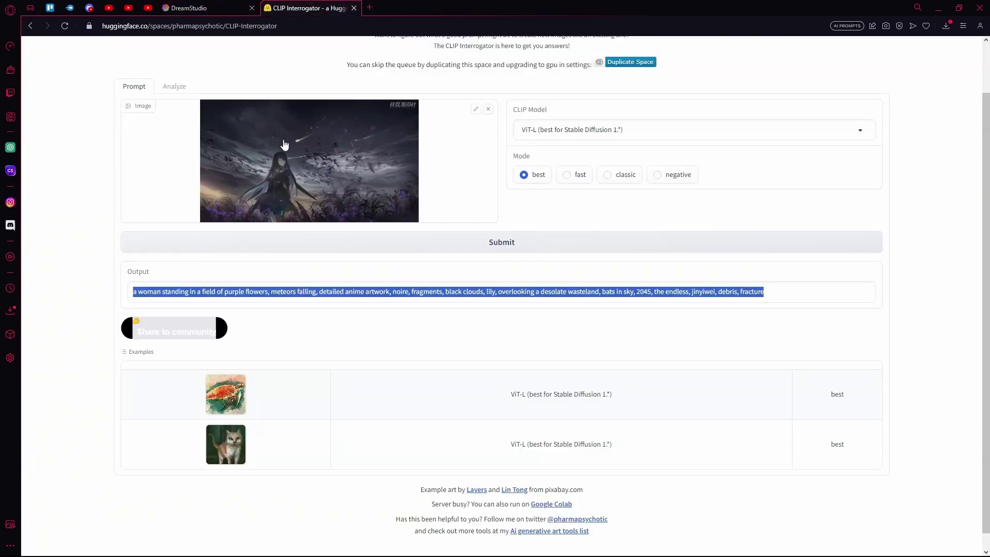
key("ctrl+shift+Tab")
key("ctrl+Tab")
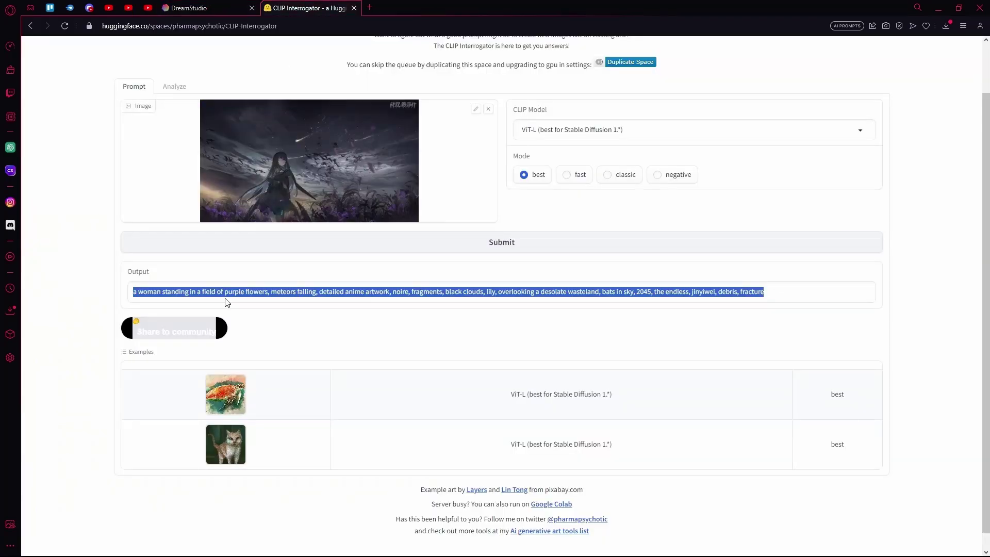
key("ctrl+shift+Tab")
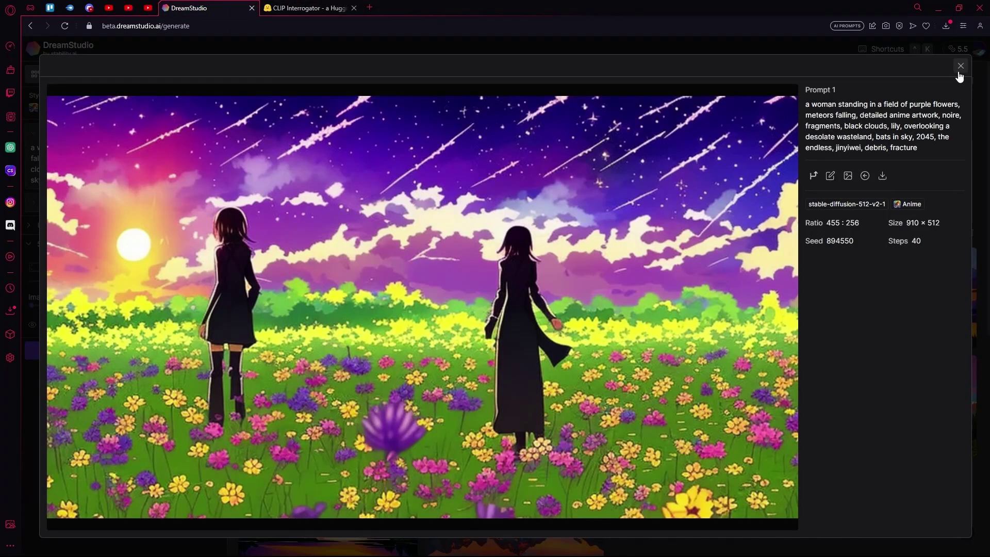
- Close the enlarged image viewer around generating the 'dark and gloomy' purple-flower-field image
left_click(960, 67)
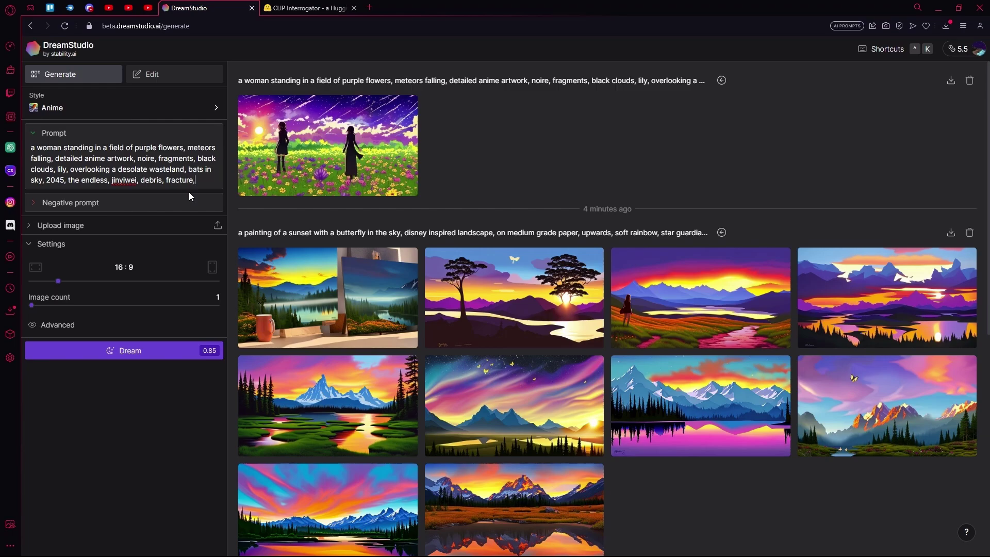
type("dark and g")
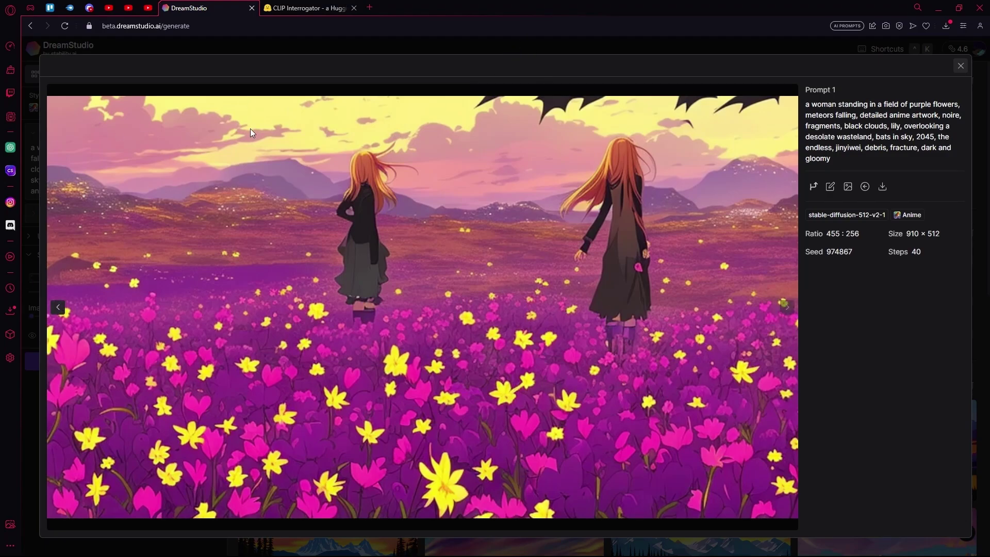
left_click(958, 65)
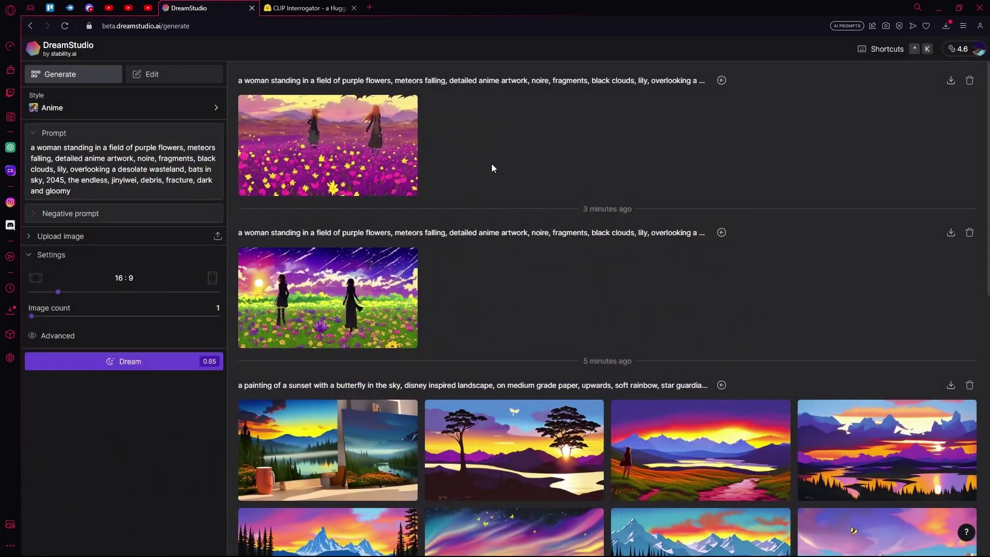